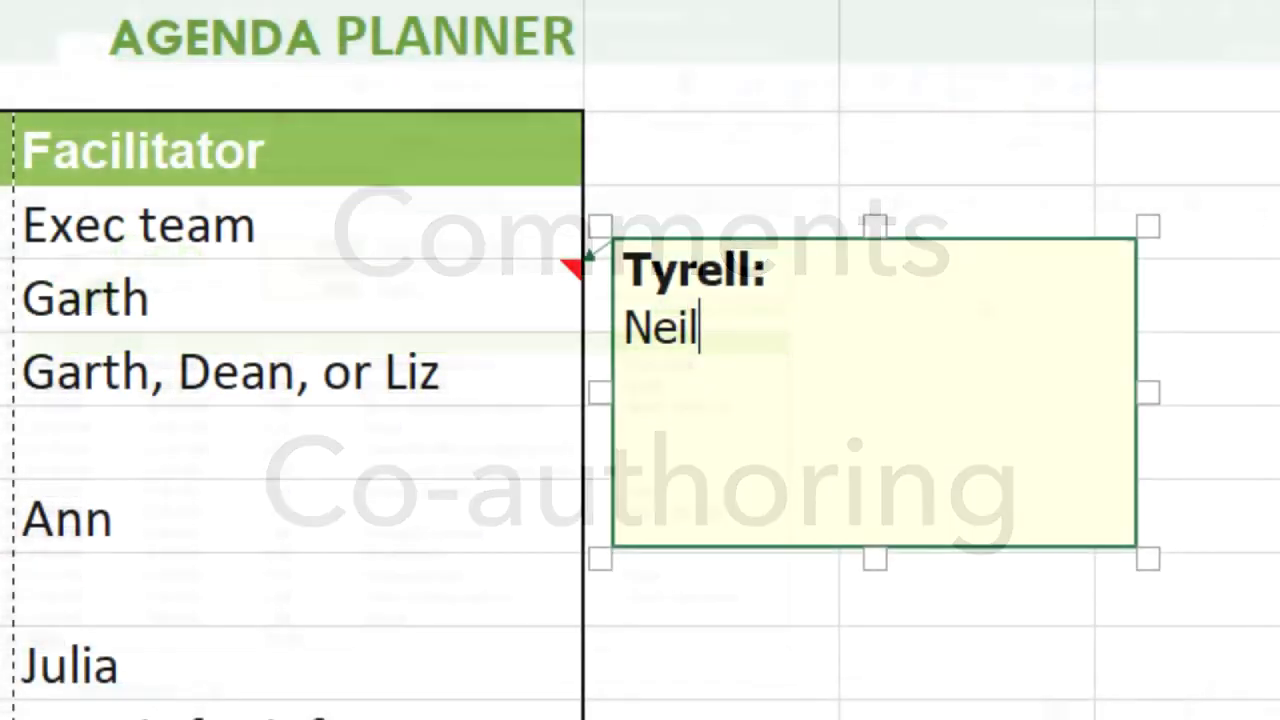
# Step: Finish the backup-facilitator comment, then enter facilitators for the work relationships, hike and strengths rows
pyautogui.write('can')
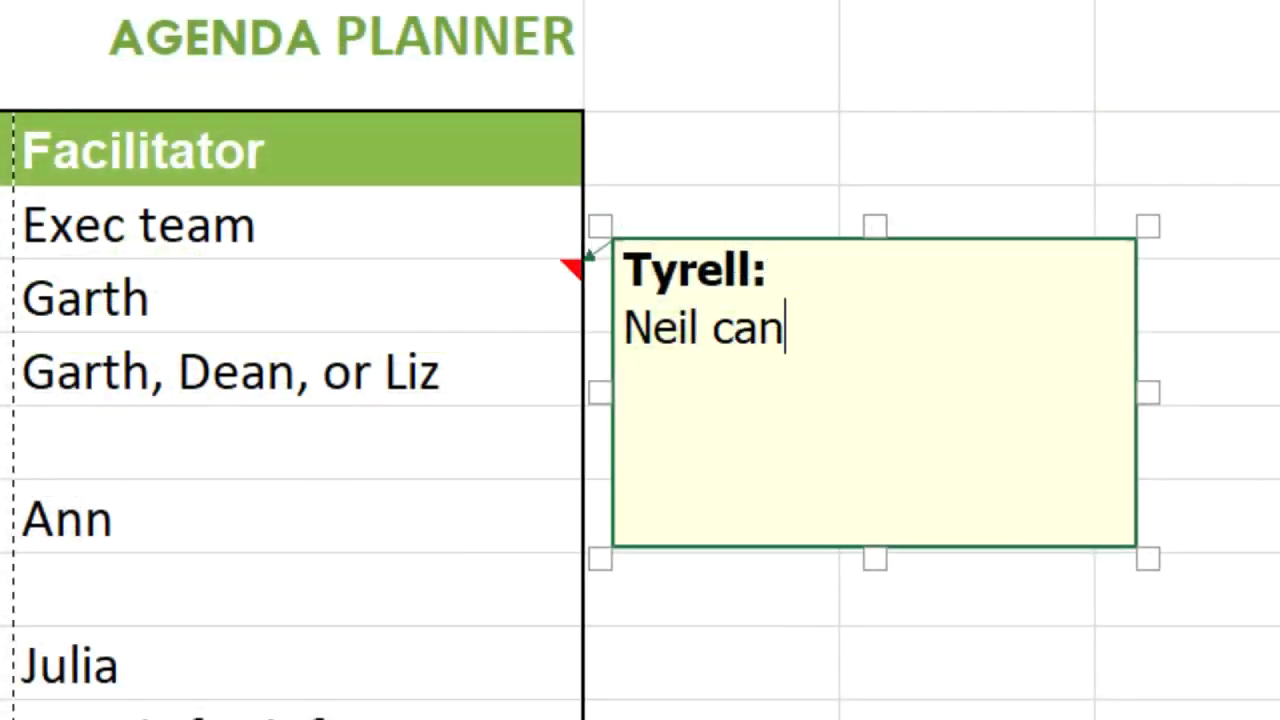
pyautogui.write(' be a backup if ')
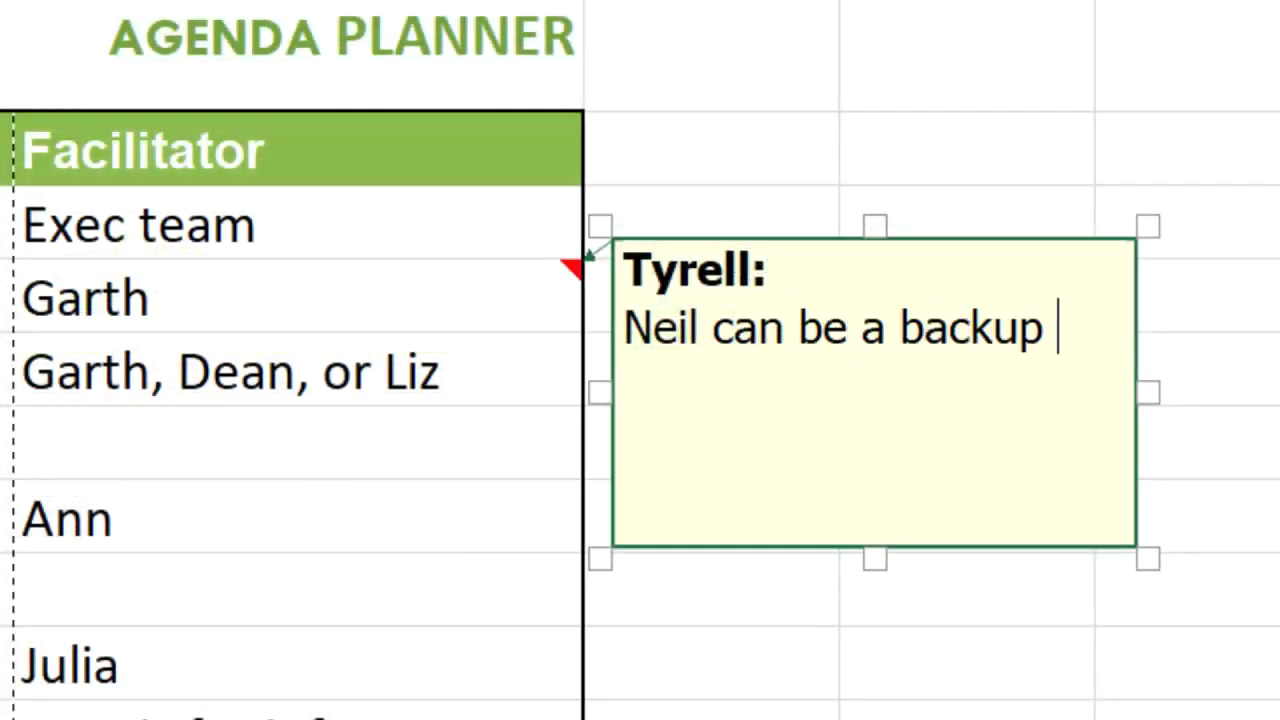
pyautogui.write('Garth is')
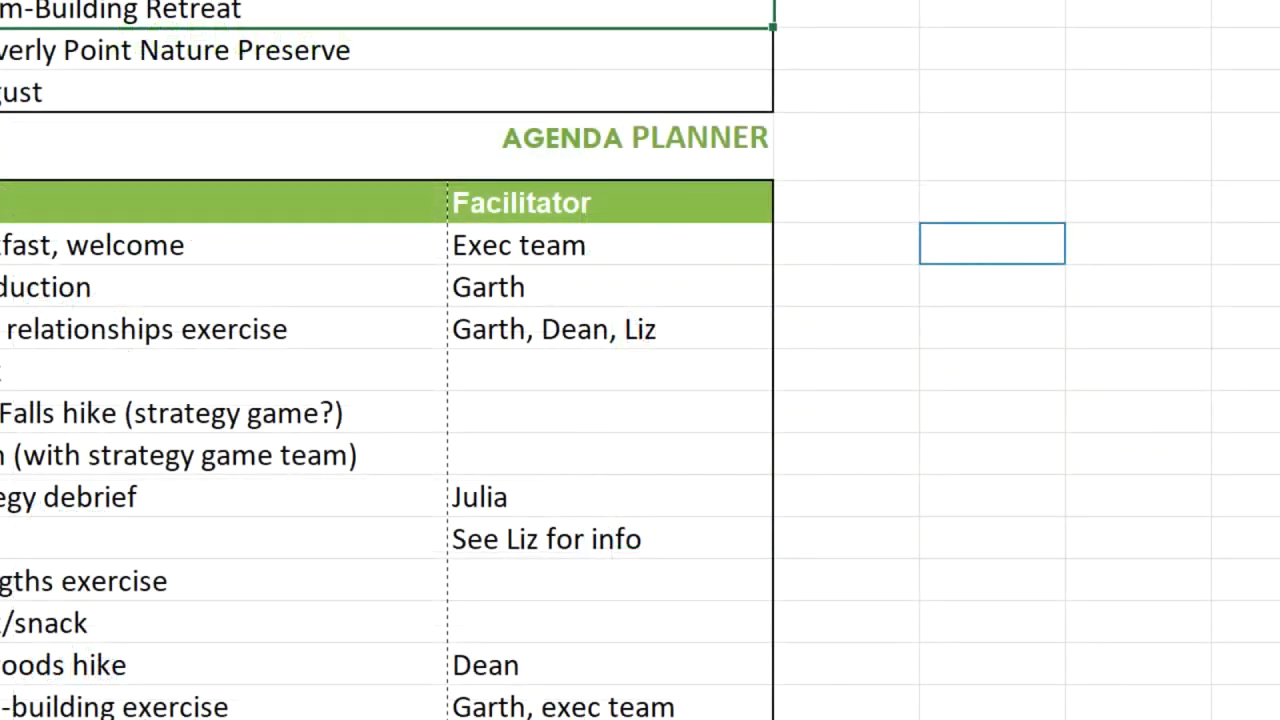
pyautogui.click(610, 329)
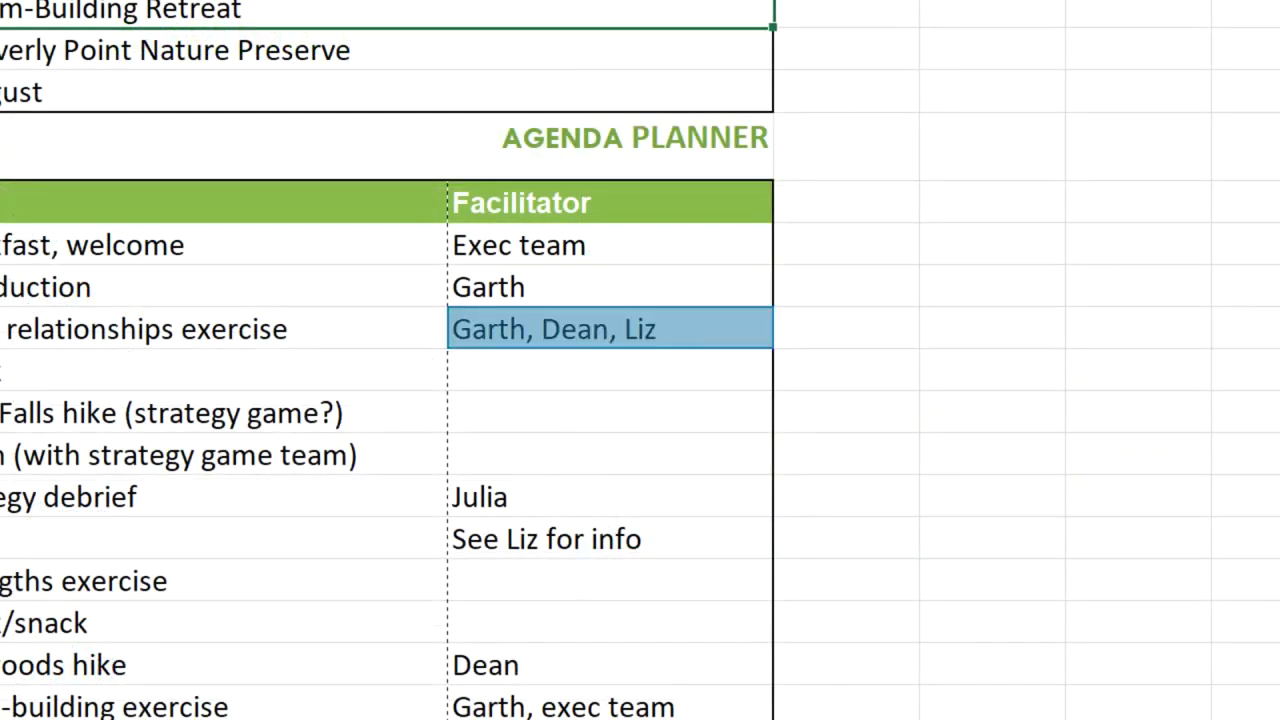
pyautogui.click(610, 370)
pyautogui.click(610, 412)
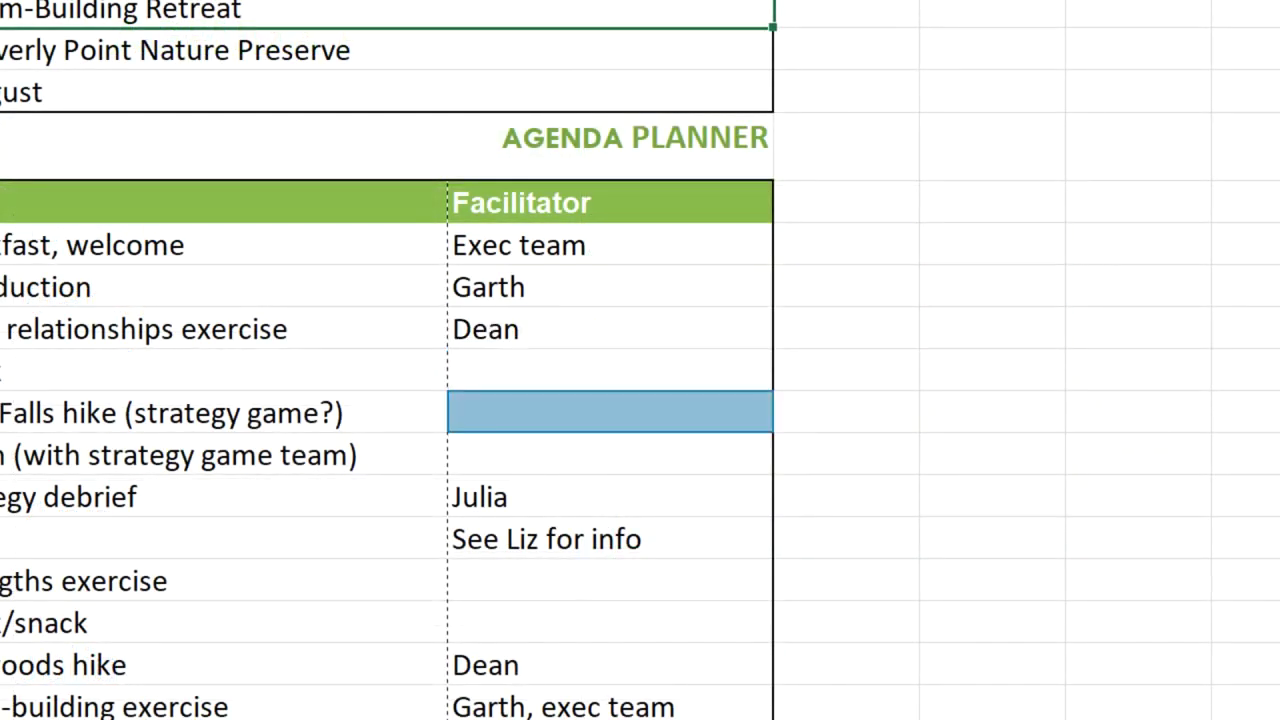
pyautogui.write('Ann')
pyautogui.click(610, 581)
pyautogui.write('Dean')
pyautogui.press('Return')
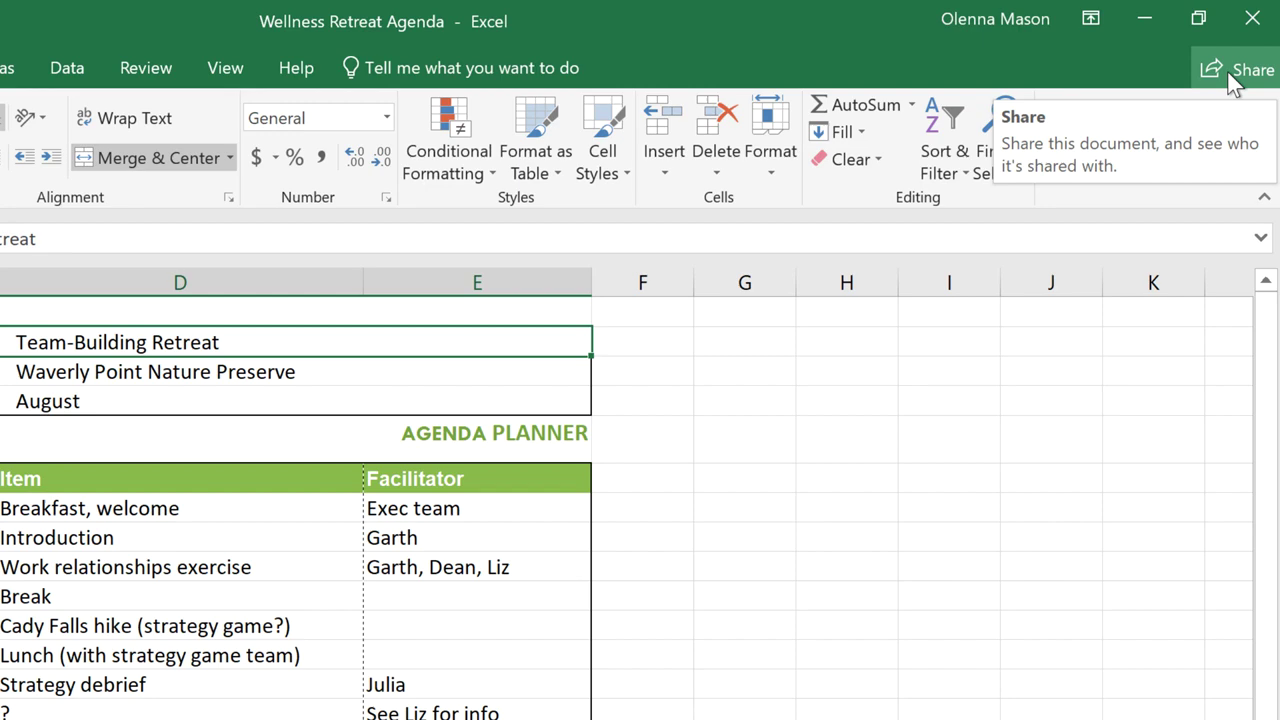
# Step: Share the workbook by uploading it to OneDrive - Personal
pyautogui.click(1232, 76)
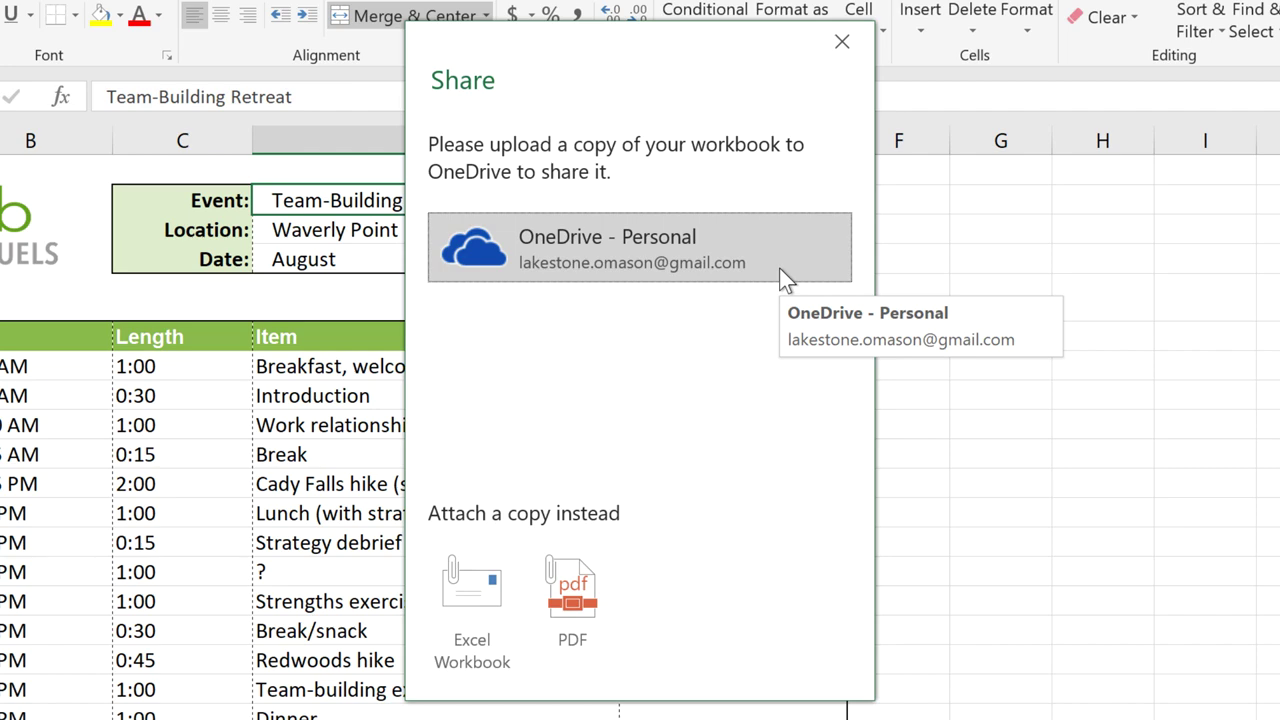
pyautogui.click(781, 268)
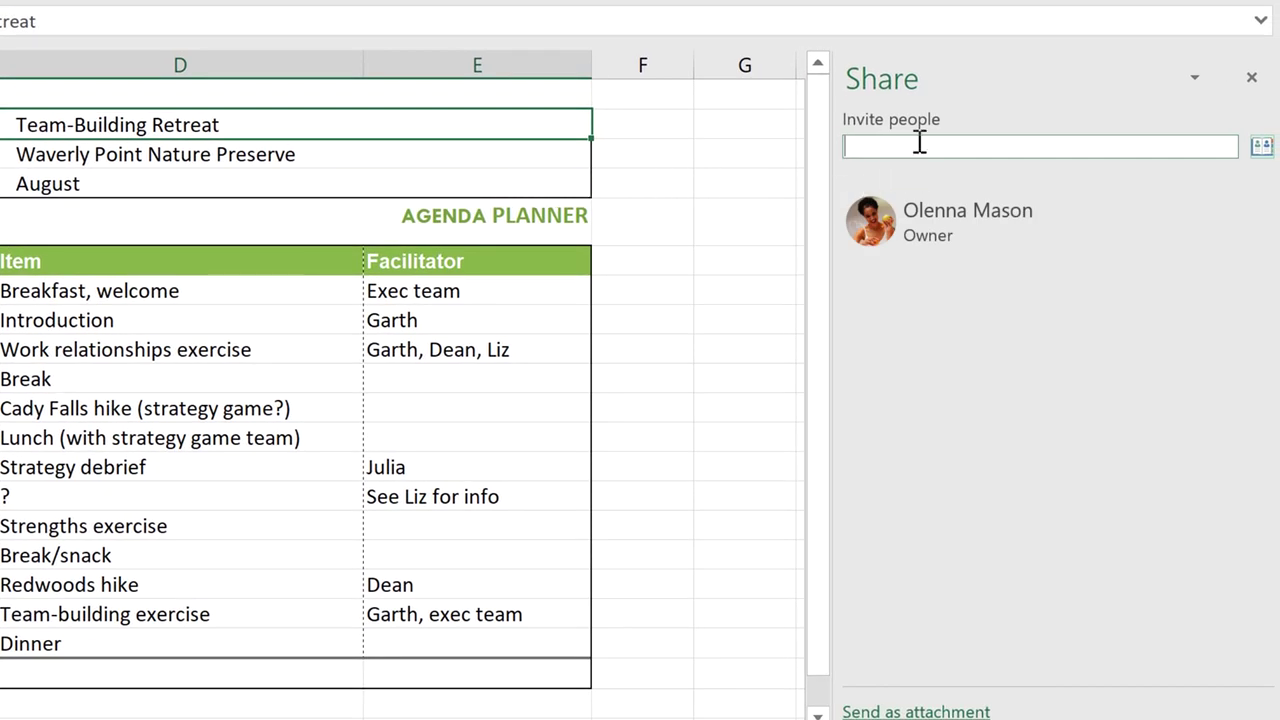
# Step: Invite the co-author's e-mail address with Can edit and a short feedback-request note, then send
pyautogui.click(911, 146)
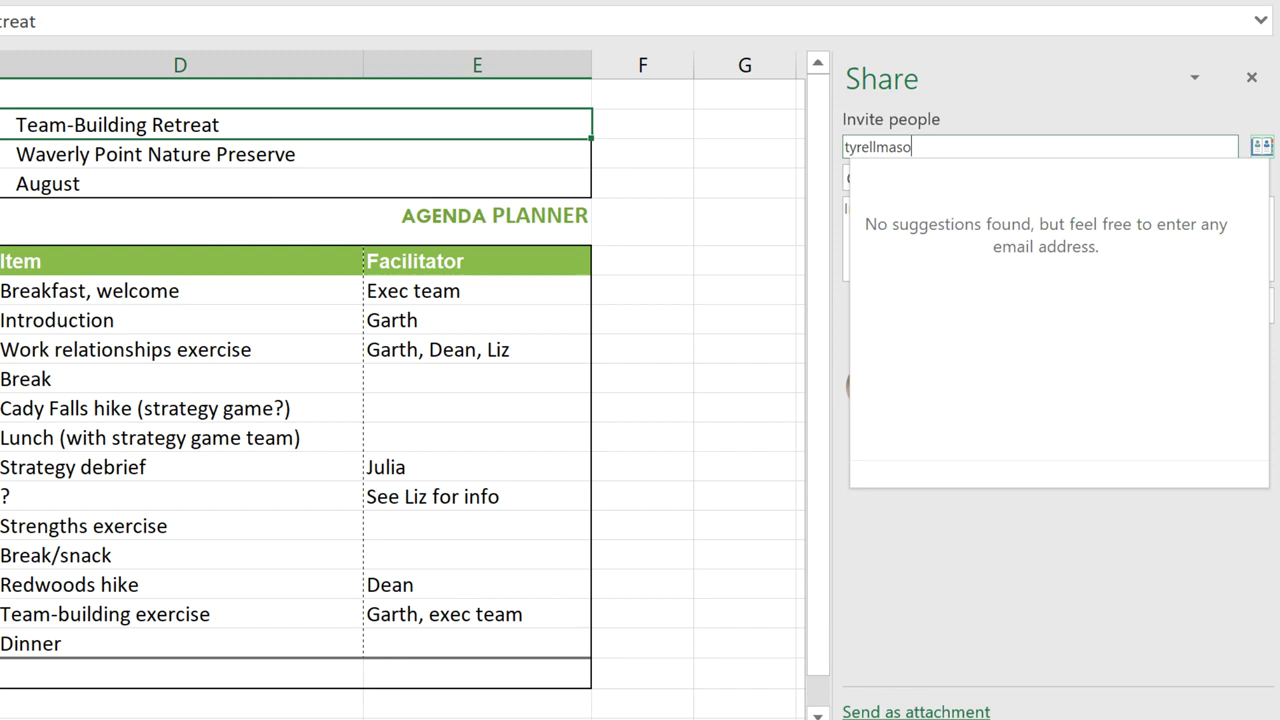
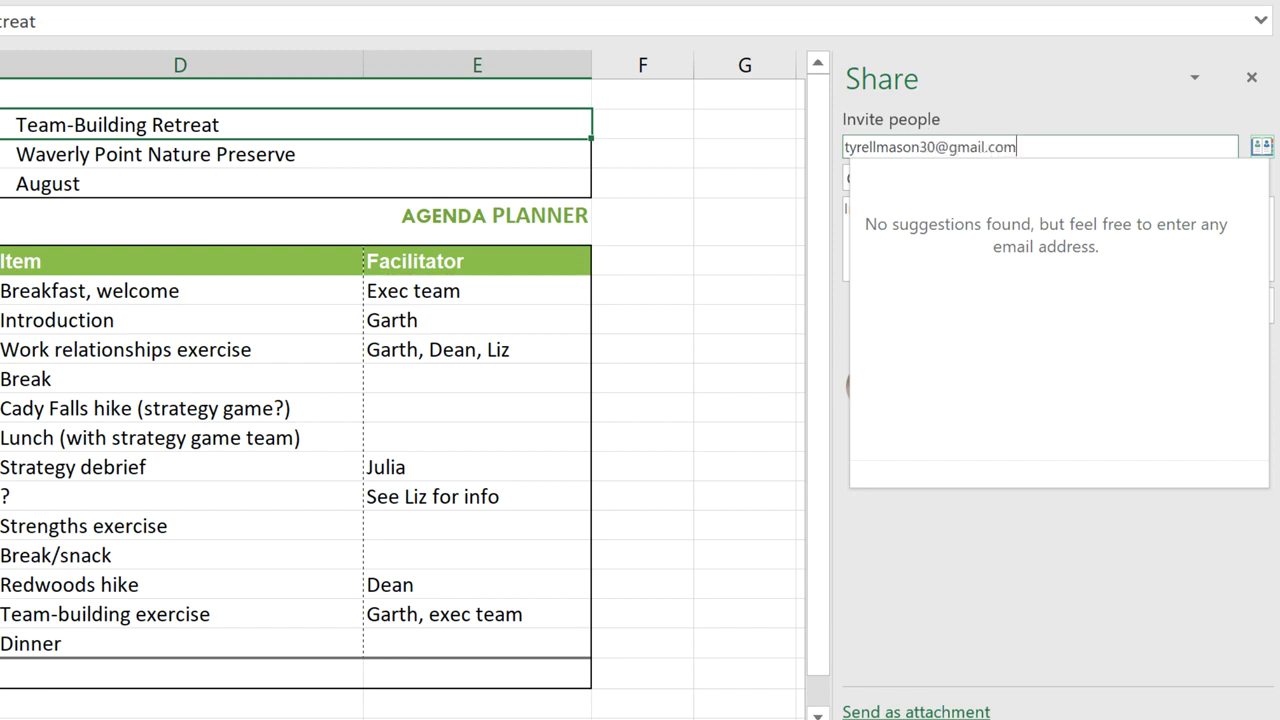
pyautogui.click(971, 86)
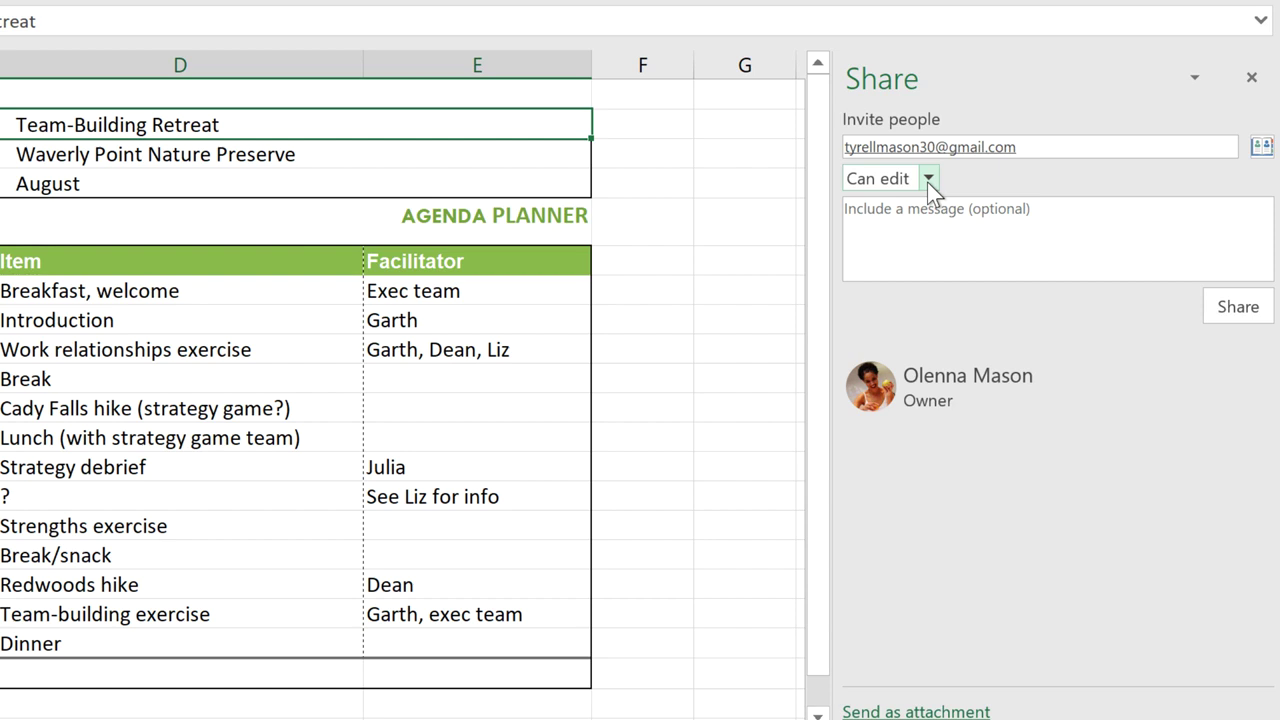
pyautogui.click(974, 217)
pyautogui.write('Hey Tyrell, let me know what you ')
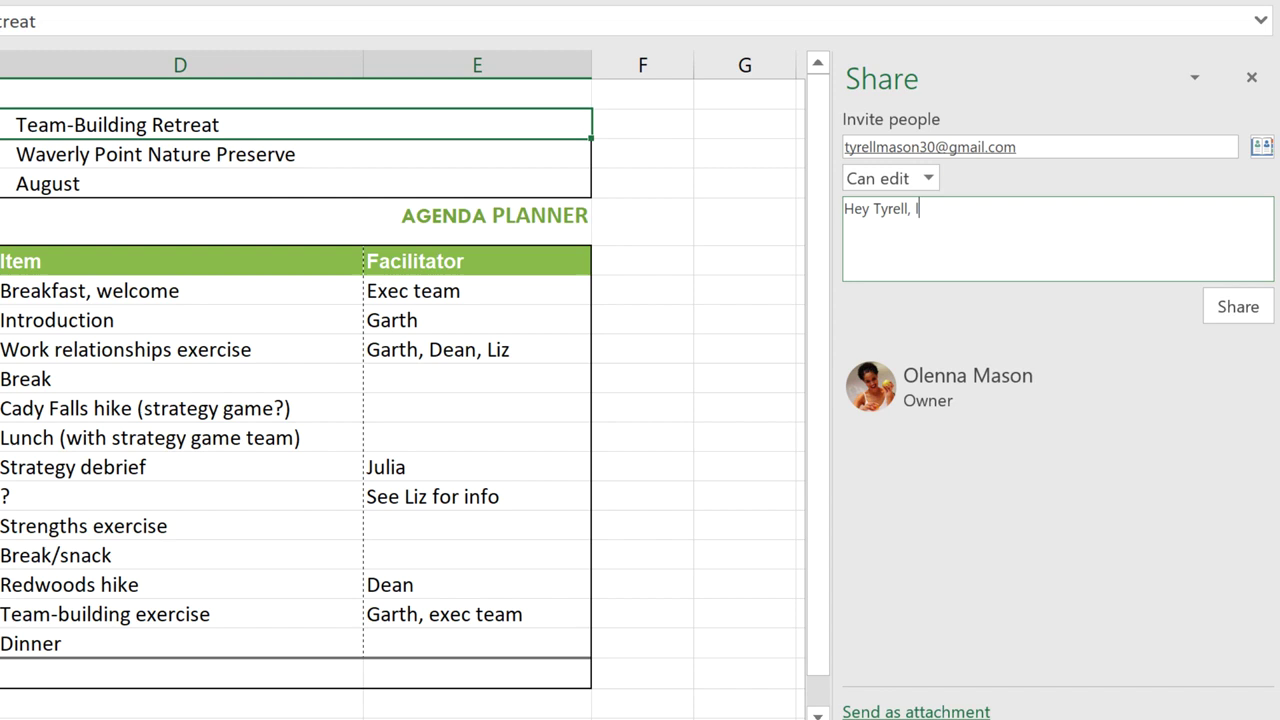
pyautogui.write('think. Thanks!')
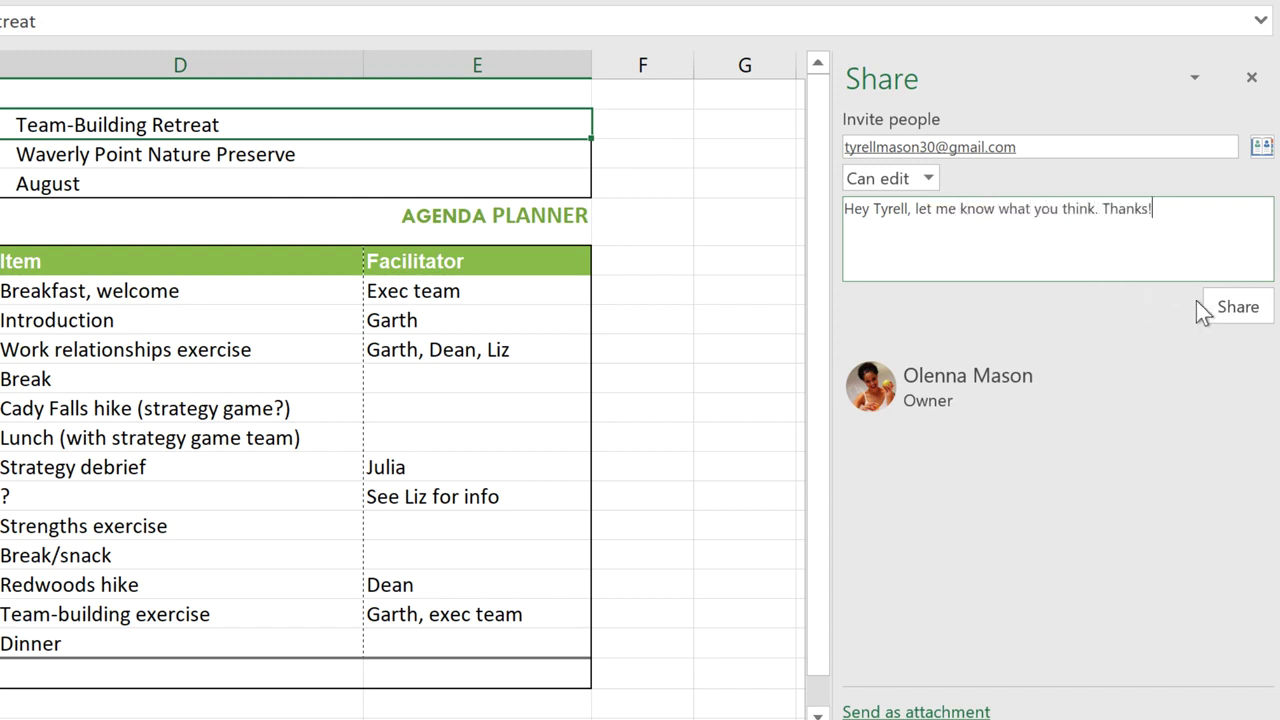
pyautogui.click(1238, 308)
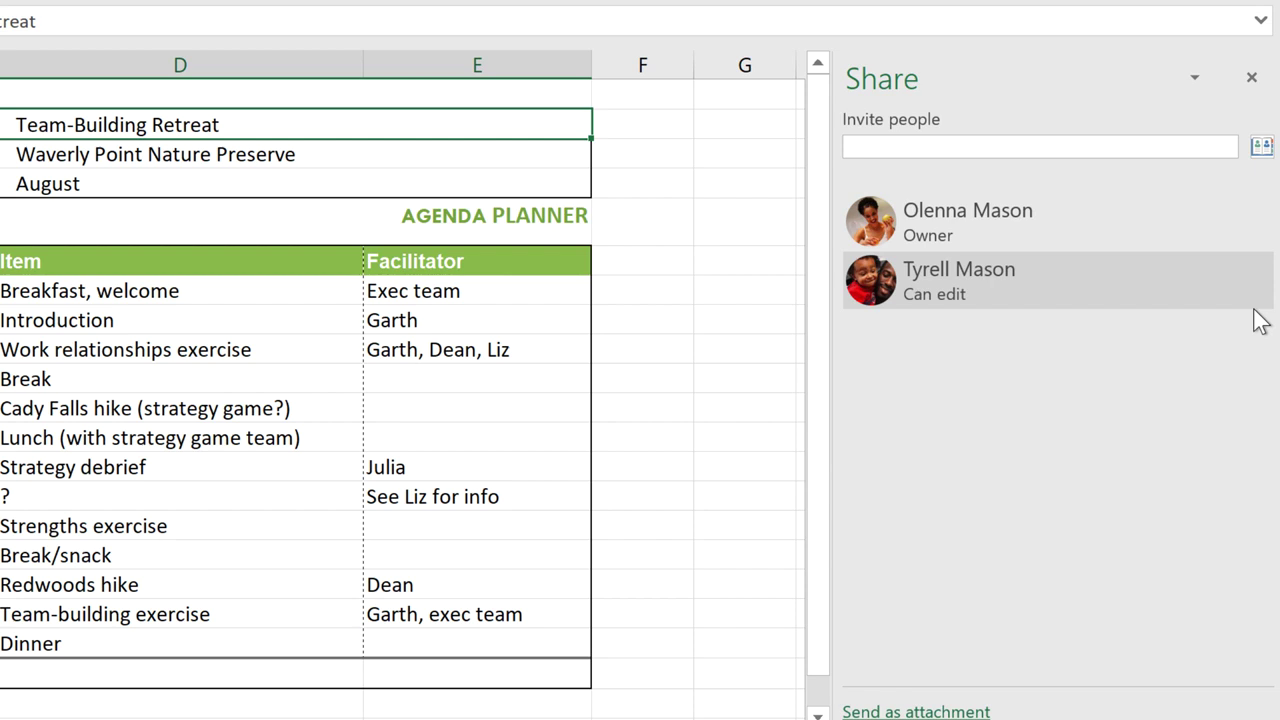
# Step: Close the Share pane and comment 'This could really help boost morale.' on the Strengths exercise cell
pyautogui.click(1256, 84)
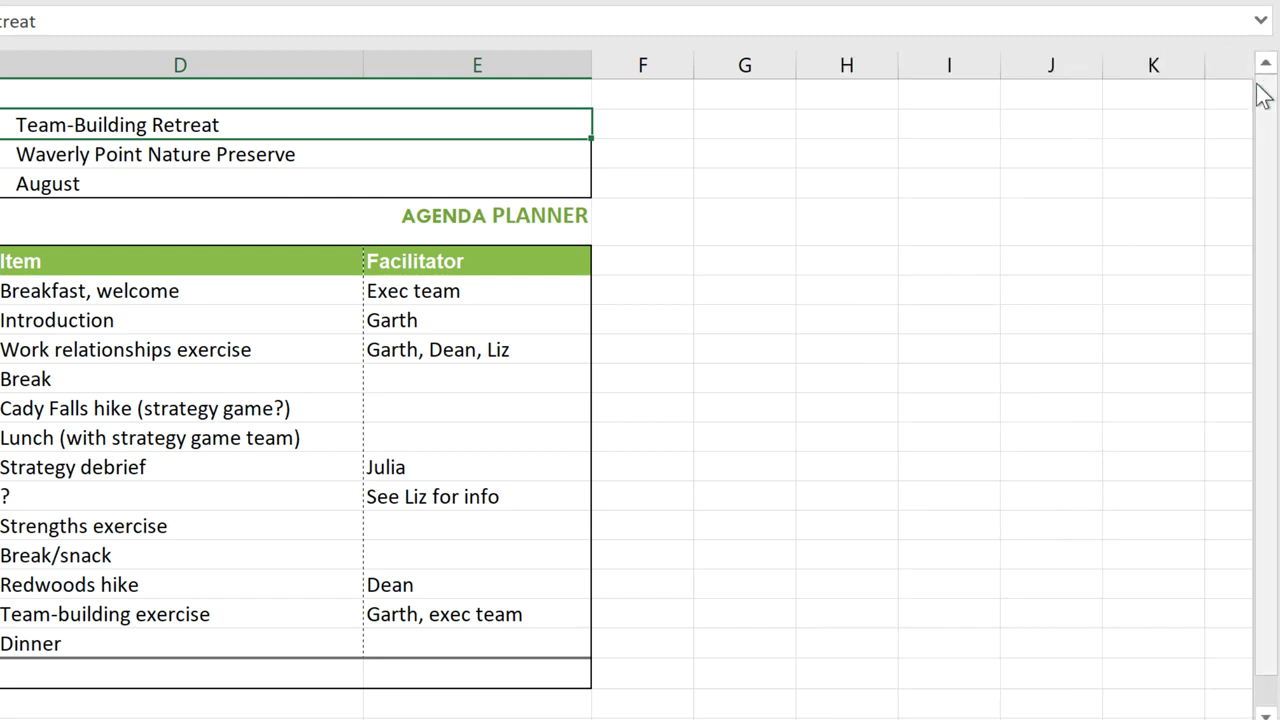
pyautogui.click(749, 150)
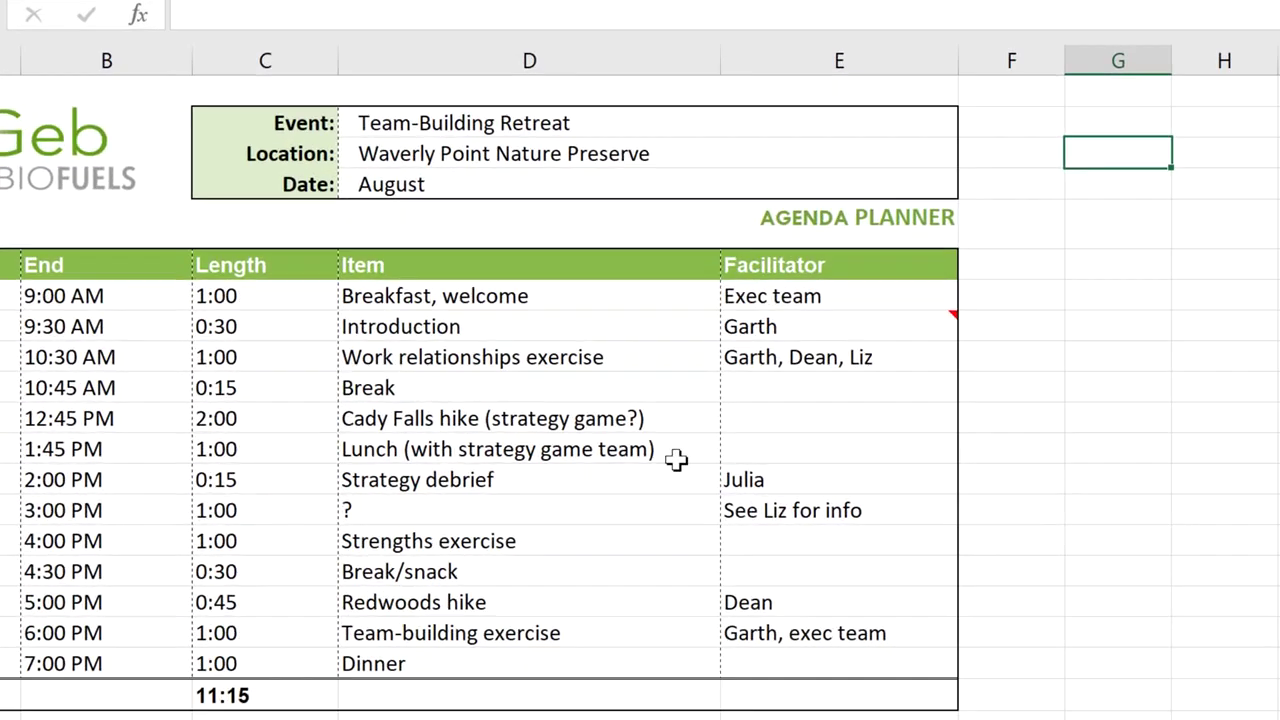
pyautogui.click(540, 541)
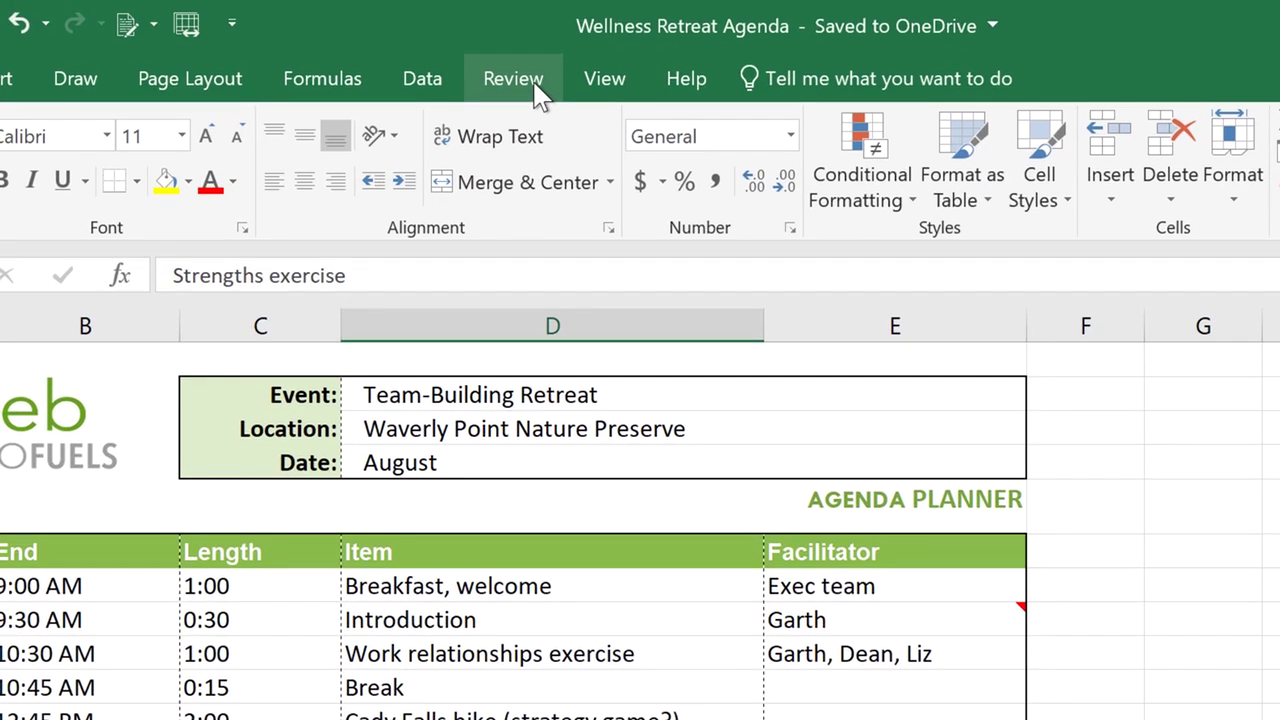
pyautogui.click(538, 95)
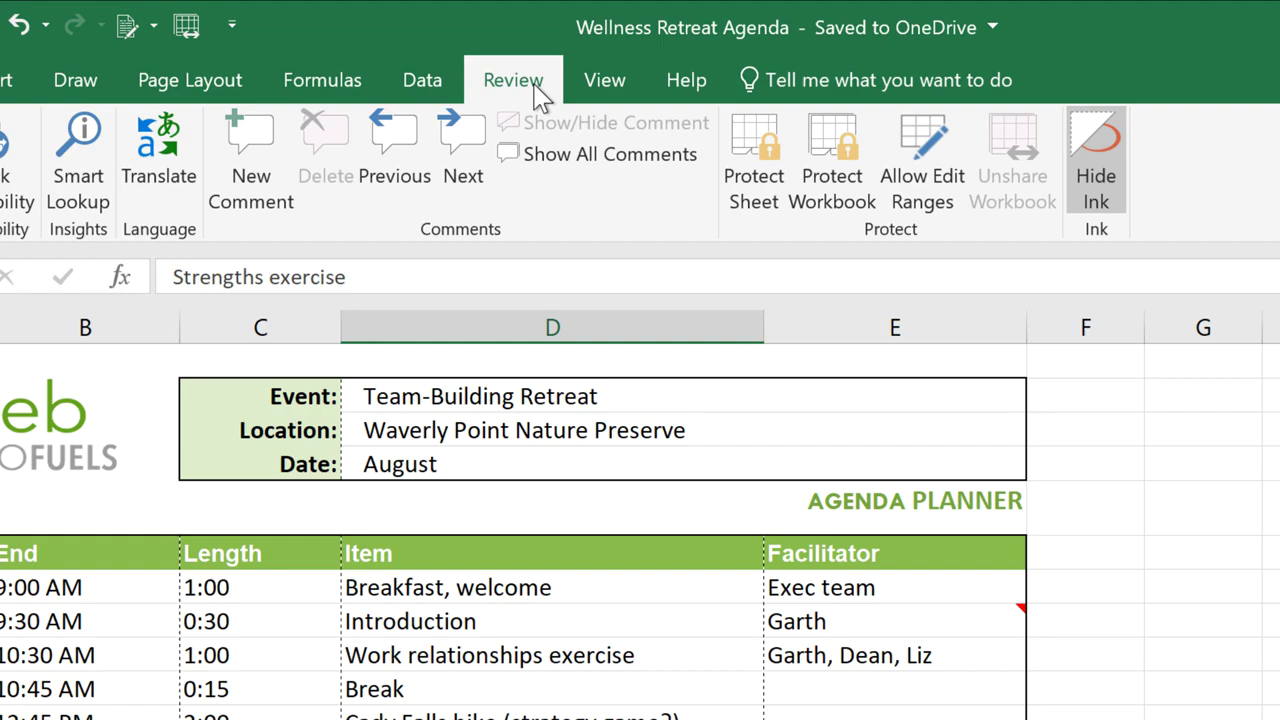
pyautogui.click(271, 199)
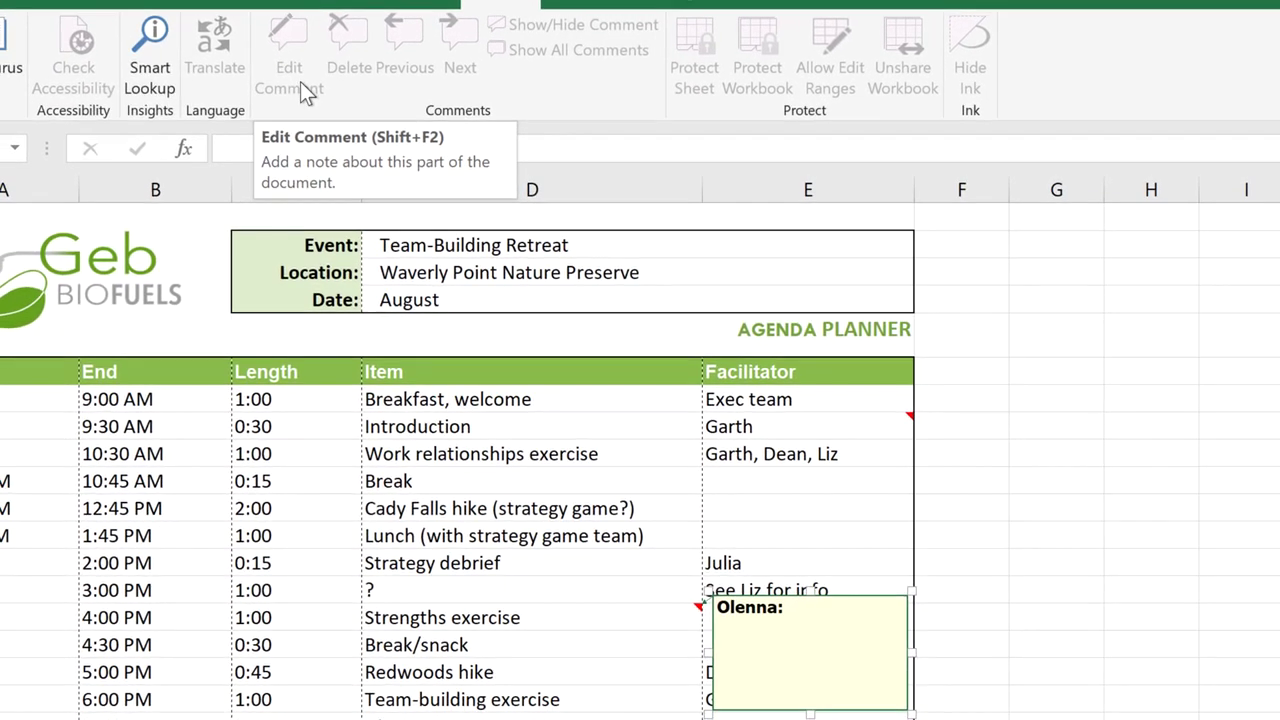
pyautogui.write('This could really help boost ')
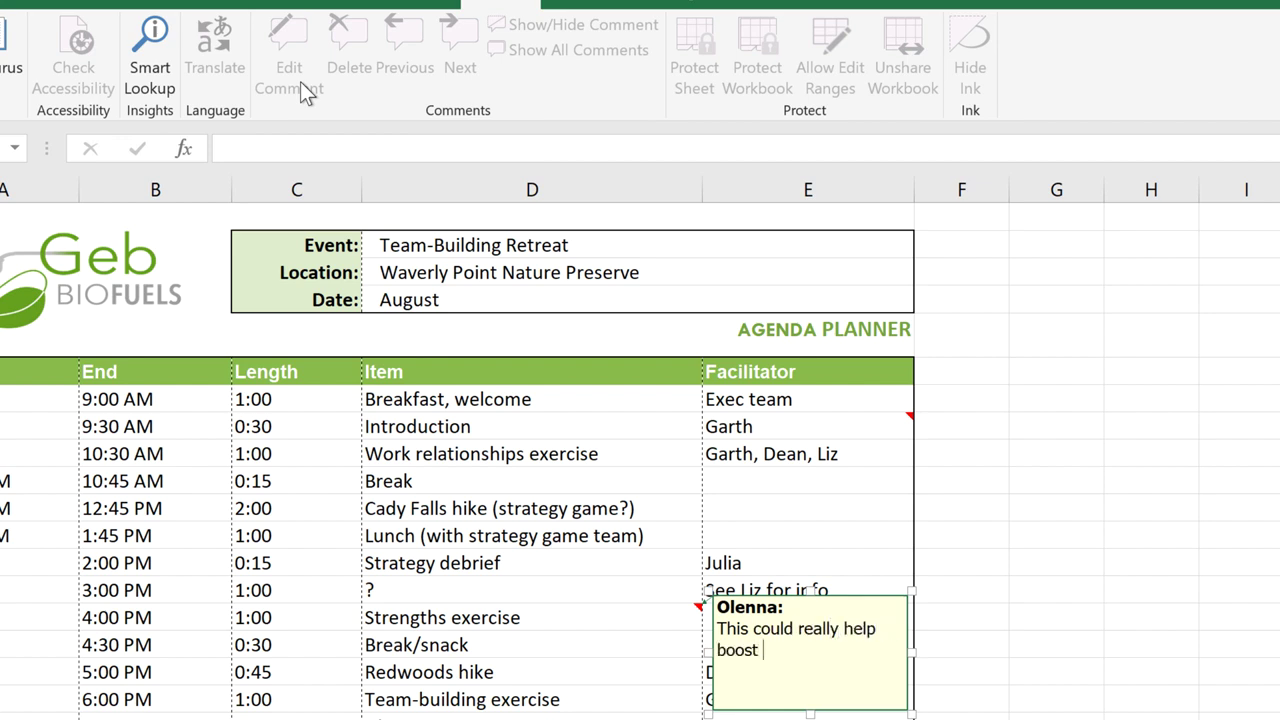
pyautogui.write('morale.')
# Step: Add the reply line 'Great! That's a relief.' to the Introduction facilitator cell's comment
pyautogui.click(1050, 377)
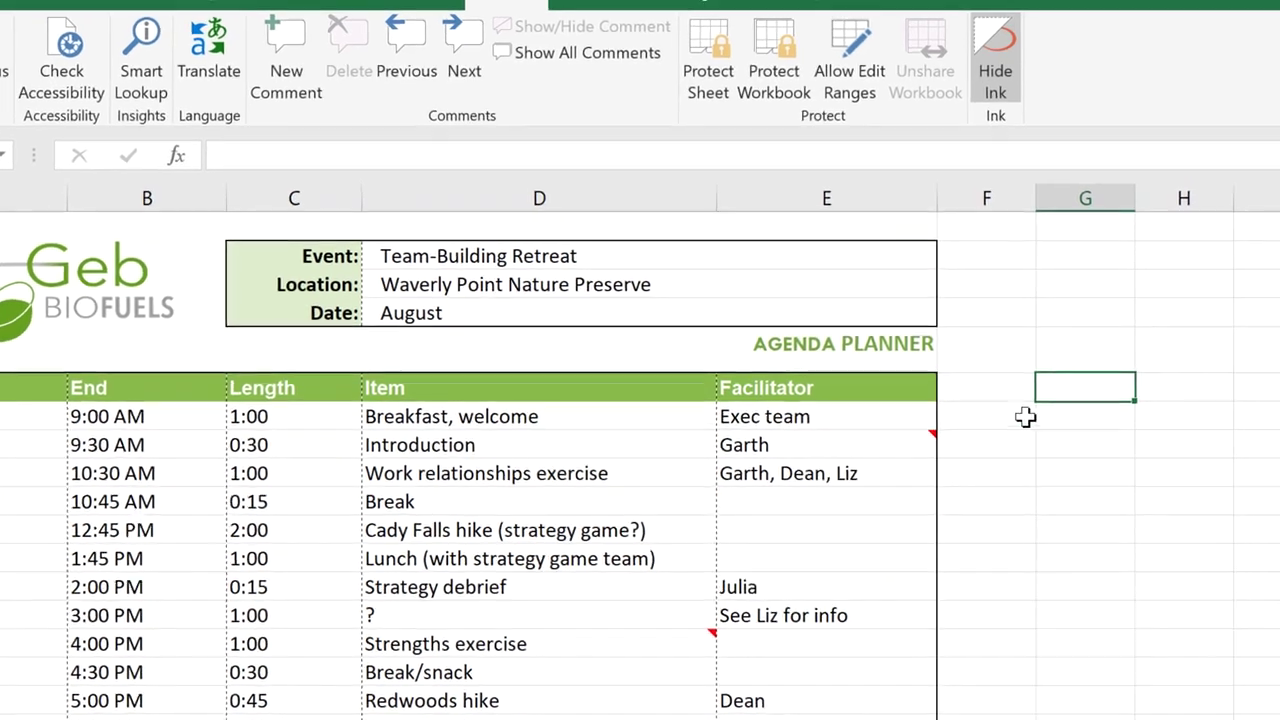
pyautogui.moveTo(821, 422)
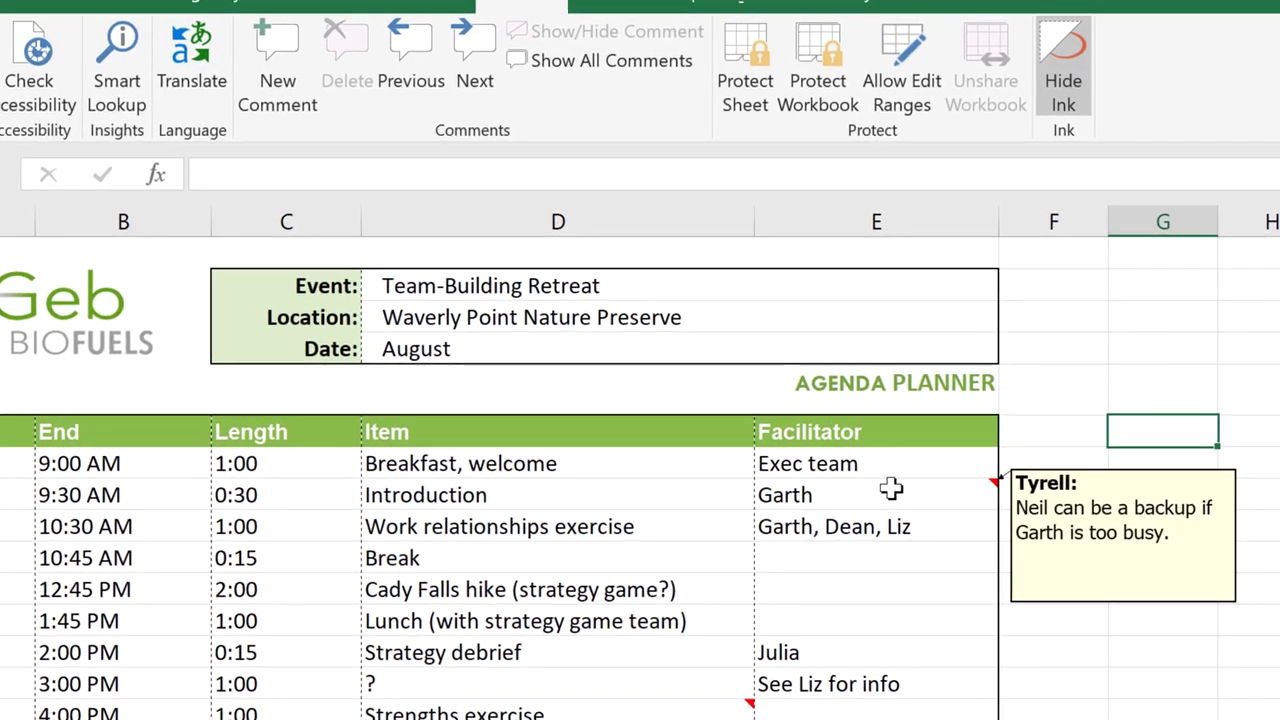
pyautogui.click(891, 488)
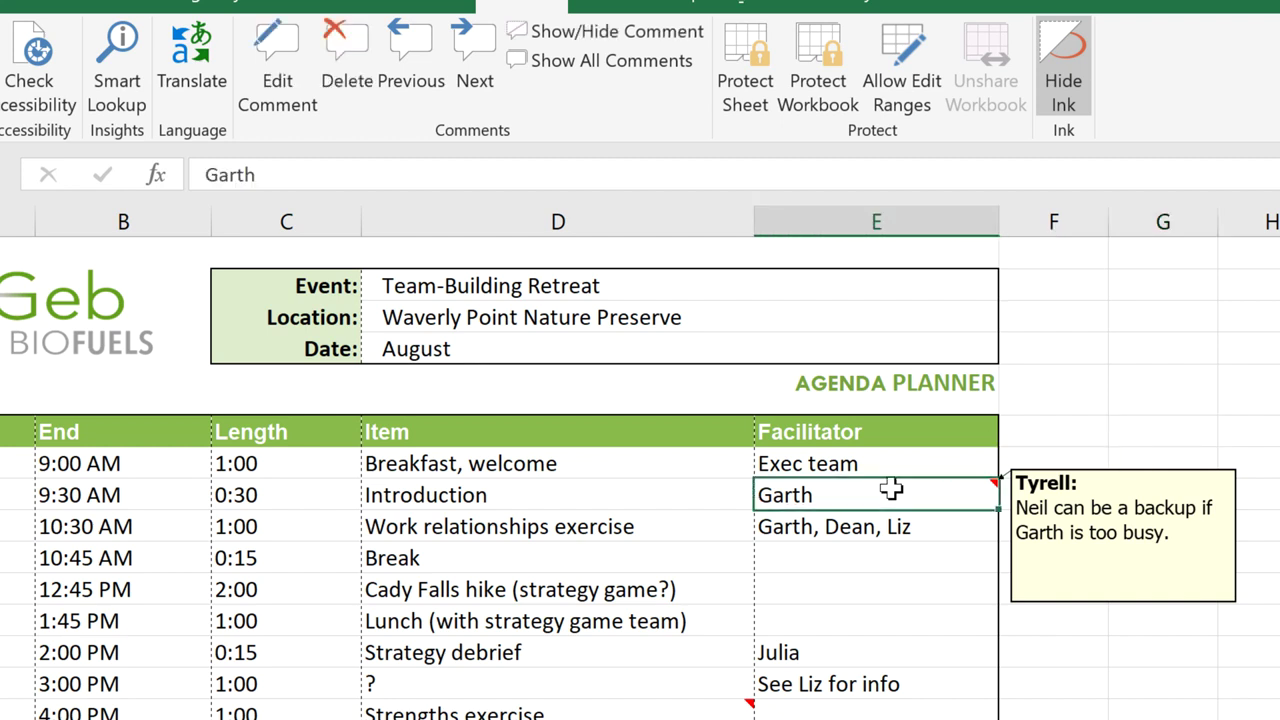
pyautogui.click(299, 85)
pyautogui.press('Return')
pyautogui.press('Return')
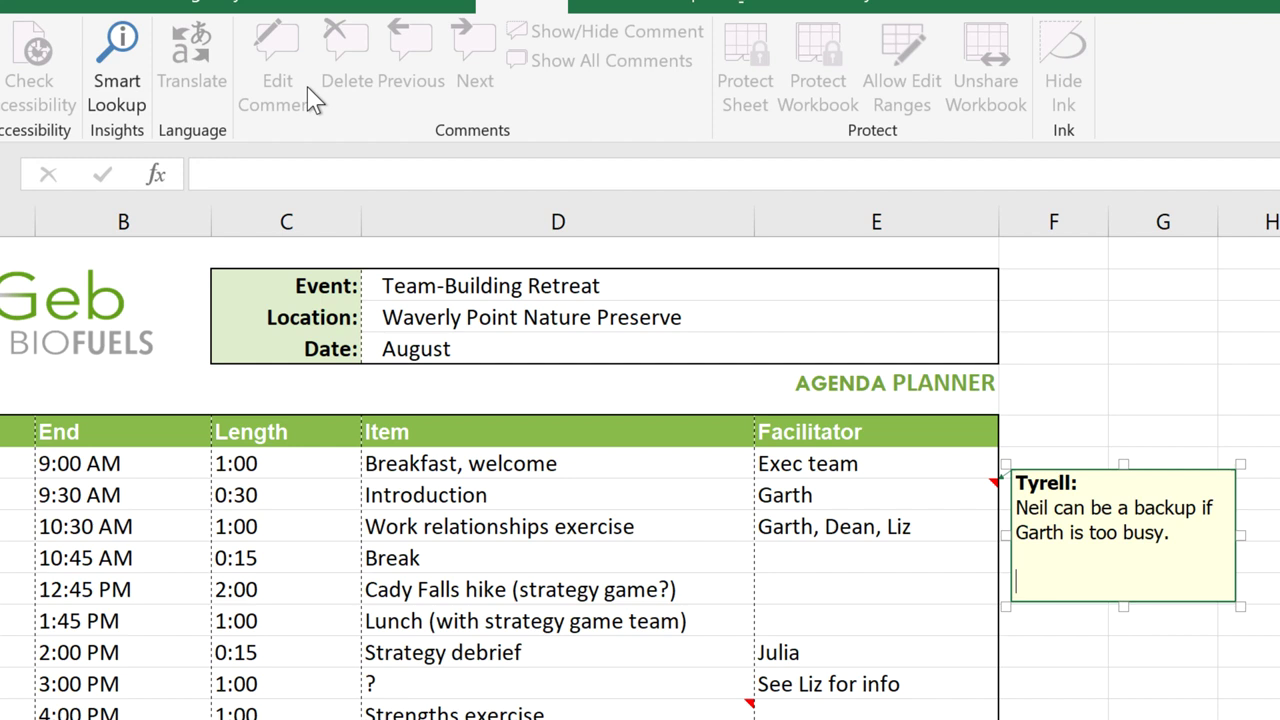
pyautogui.write("Great! That's a relief.")
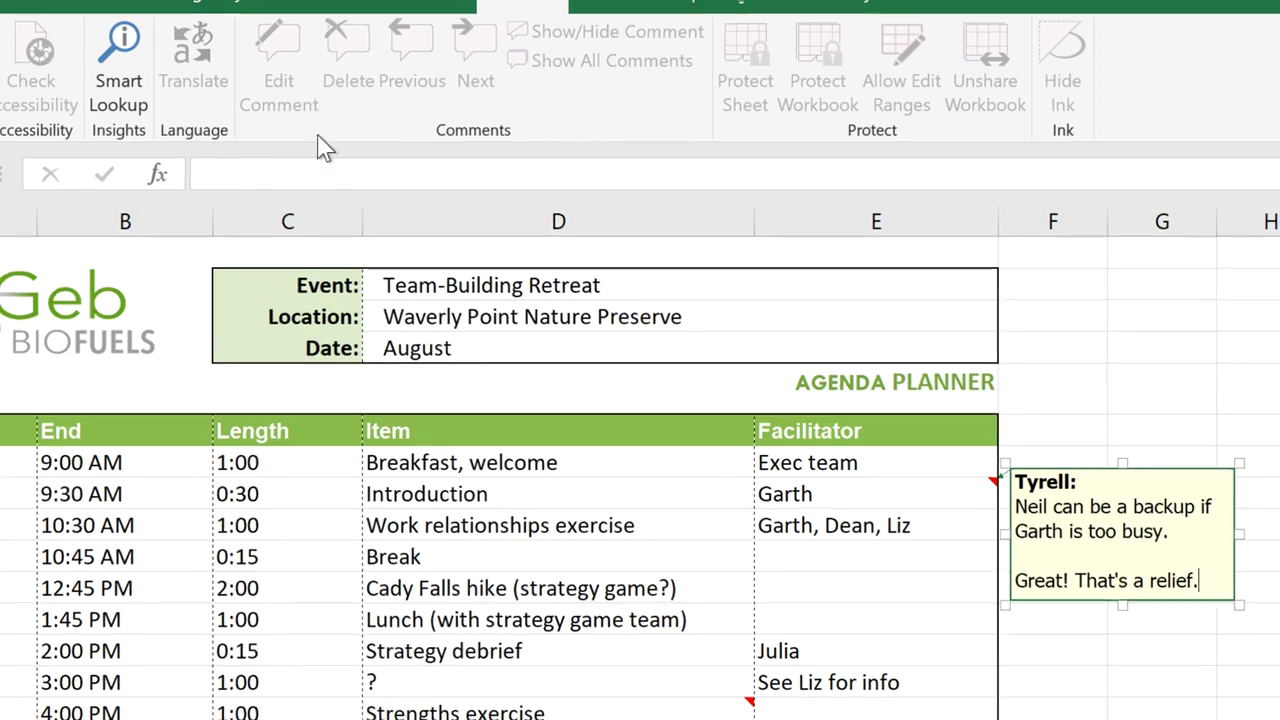
# Step: Show the Strengths comment, toggle all comments on and off, then delete the Introduction facilitator comment
pyautogui.click(564, 712)
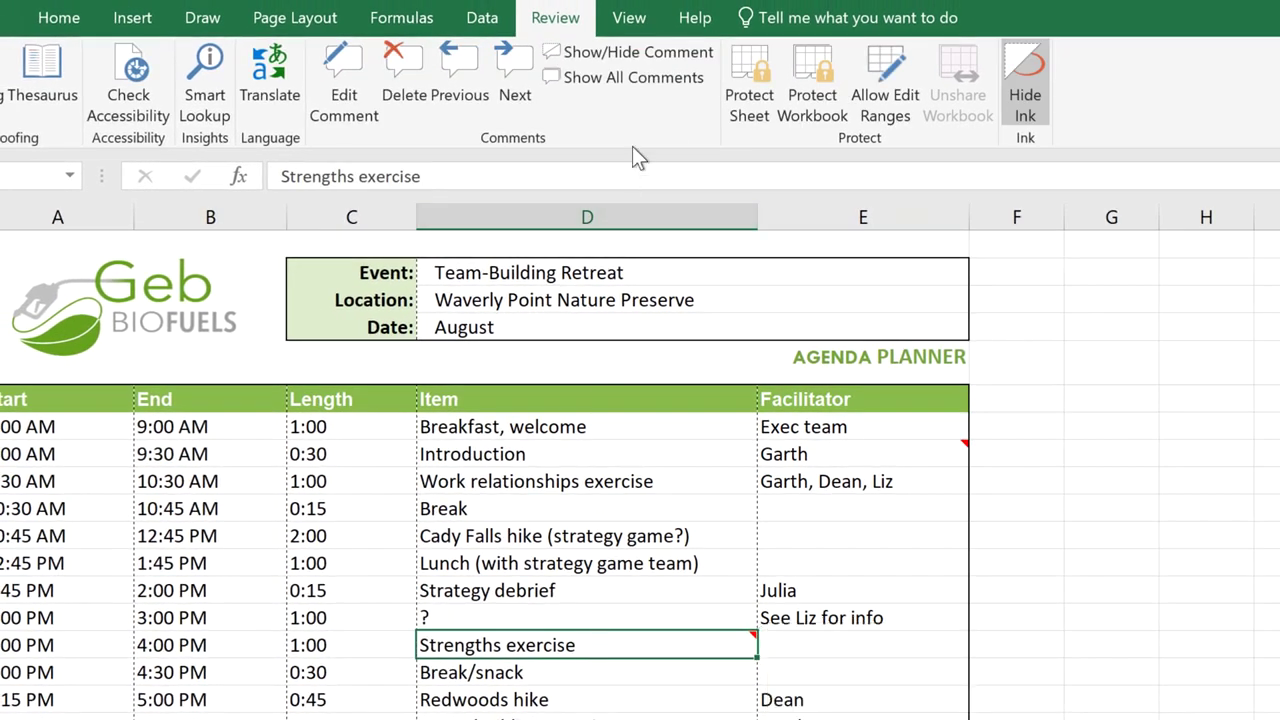
pyautogui.click(636, 58)
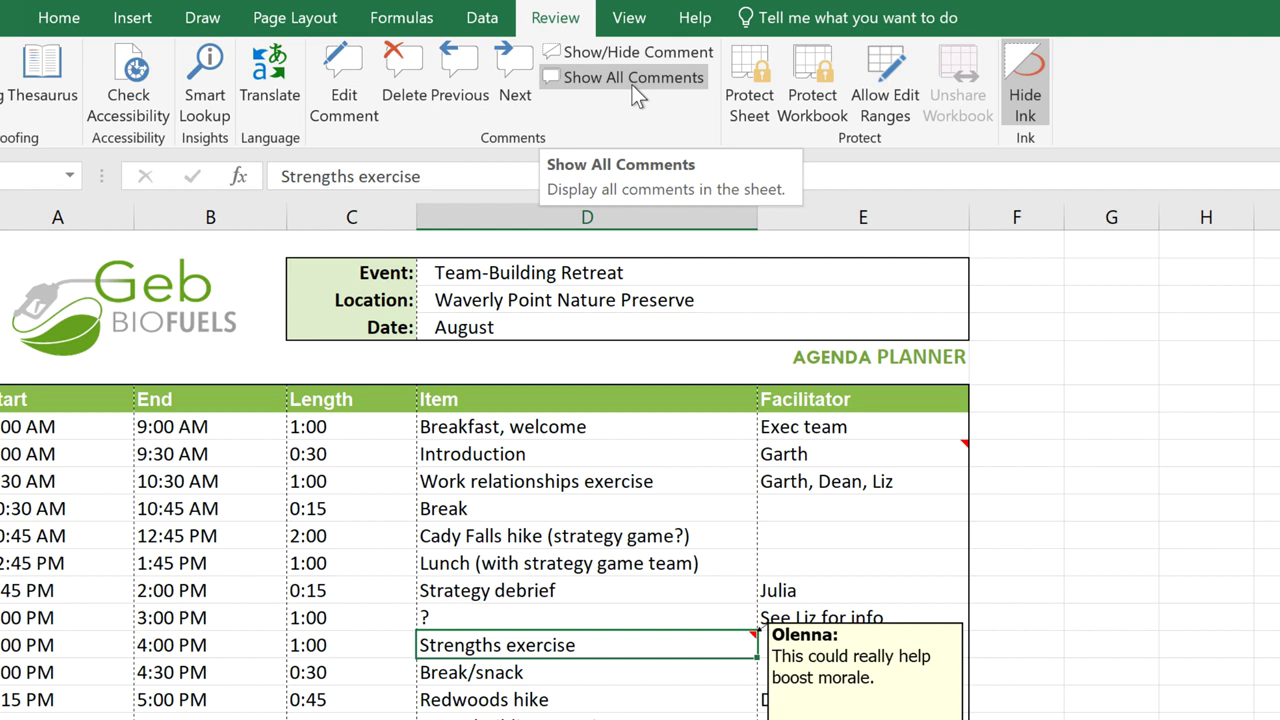
pyautogui.click(631, 84)
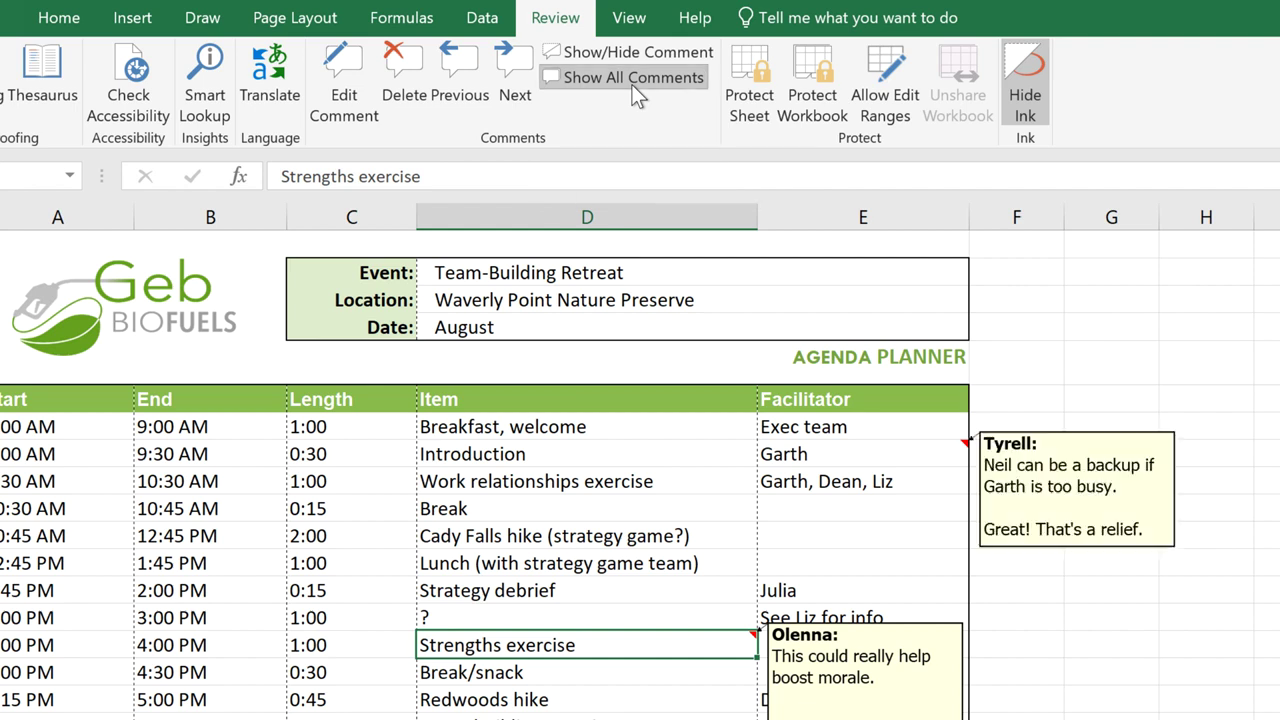
pyautogui.click(631, 84)
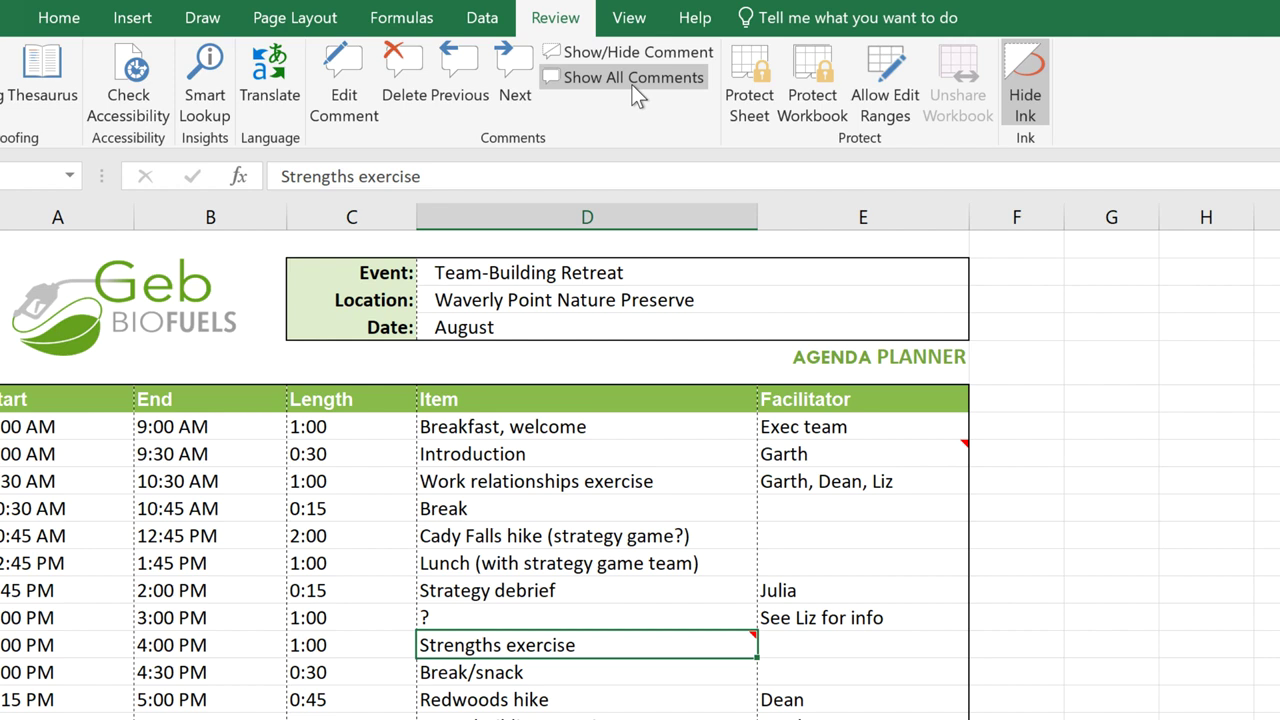
pyautogui.click(840, 452)
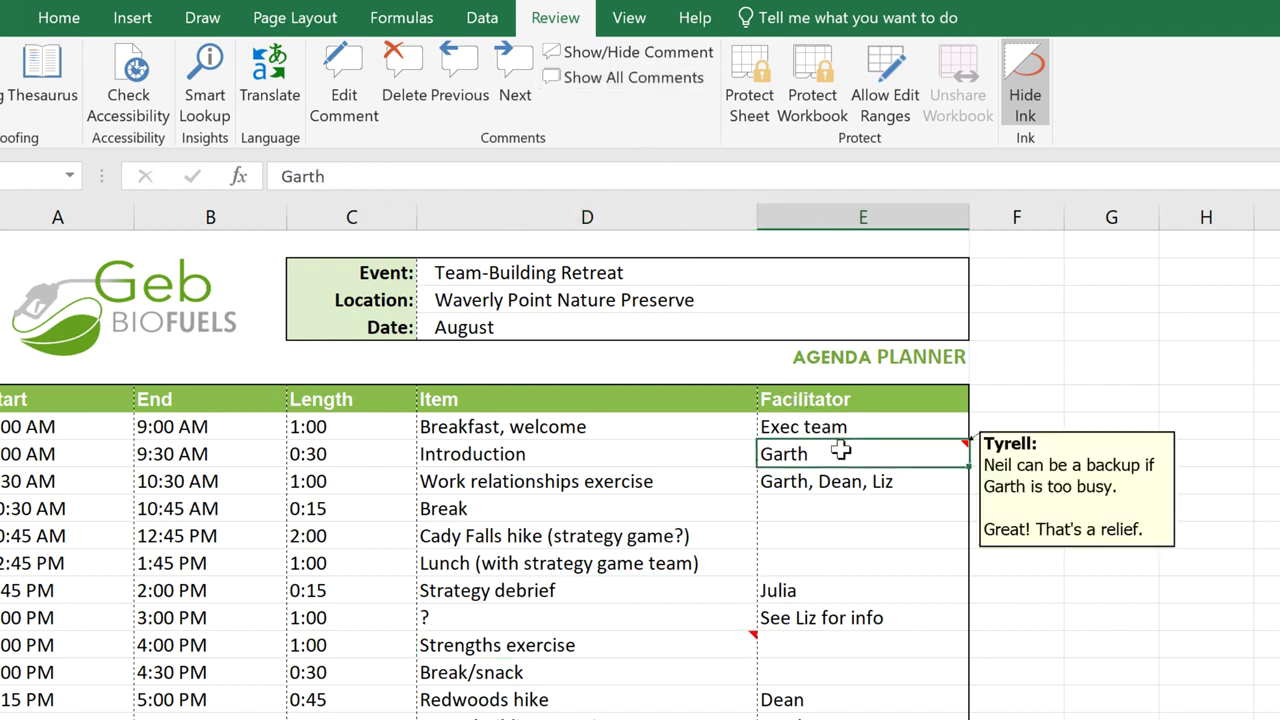
pyautogui.click(419, 93)
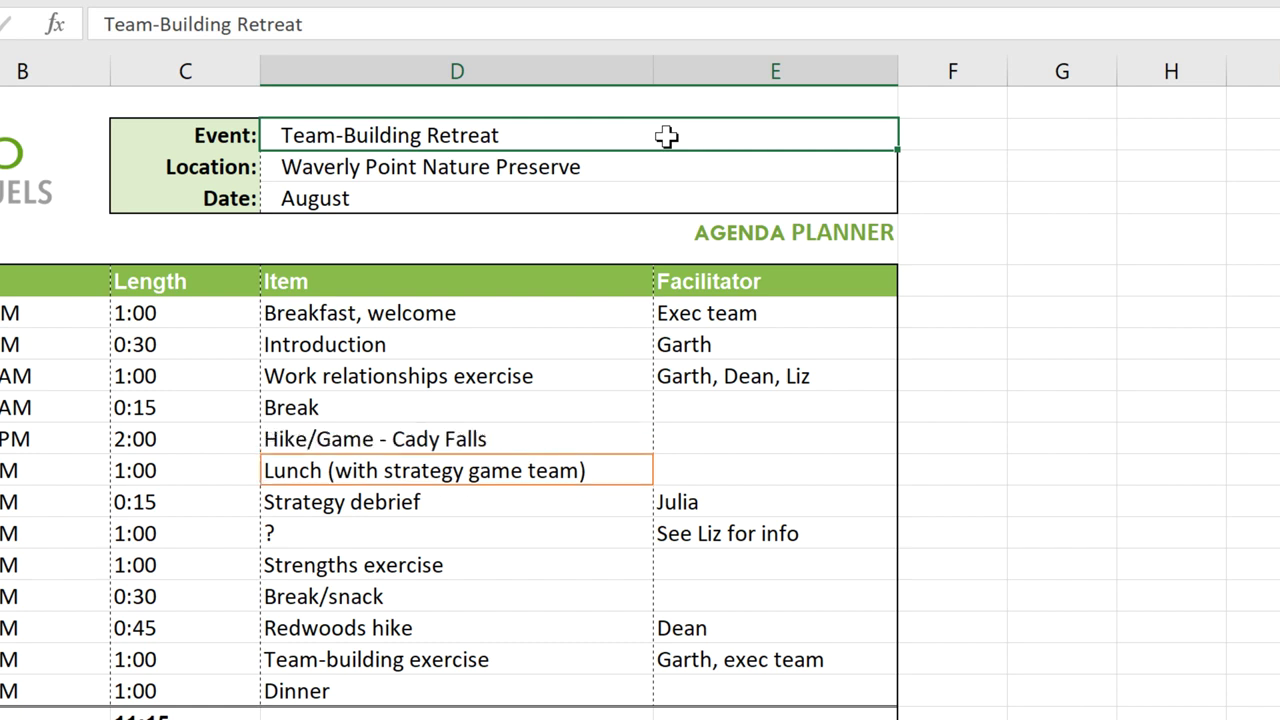
# Step: Watch the co-author's live rewording of agenda items like eat, Intro and Break time arrive
pyautogui.moveTo(610, 472)
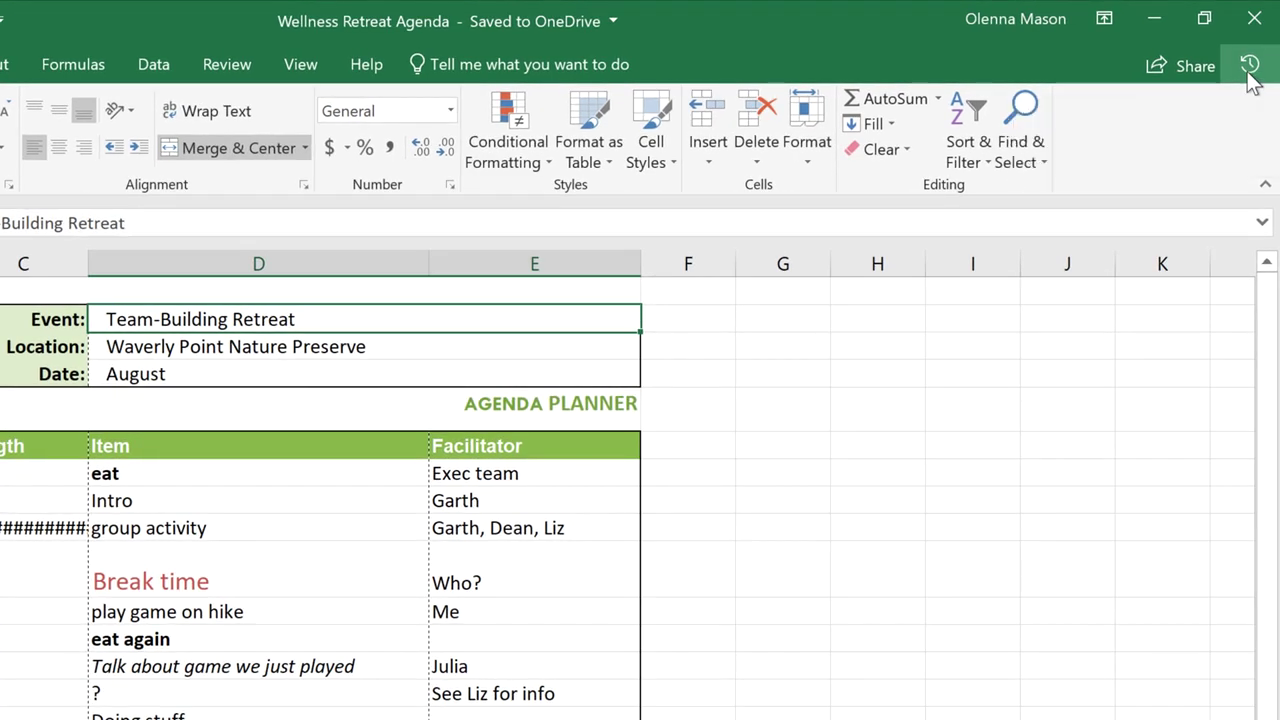
# Step: Restore the 10:45 AM saved version from the file's version history
pyautogui.click(1248, 68)
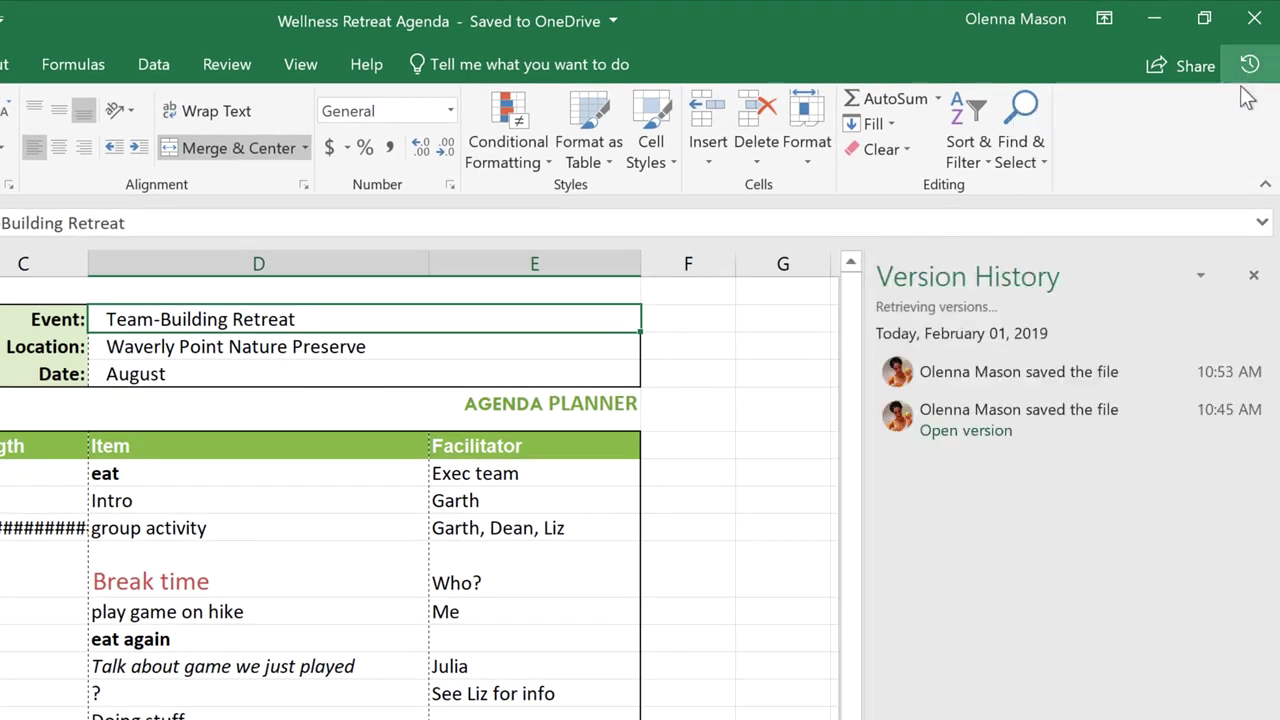
pyautogui.click(1082, 437)
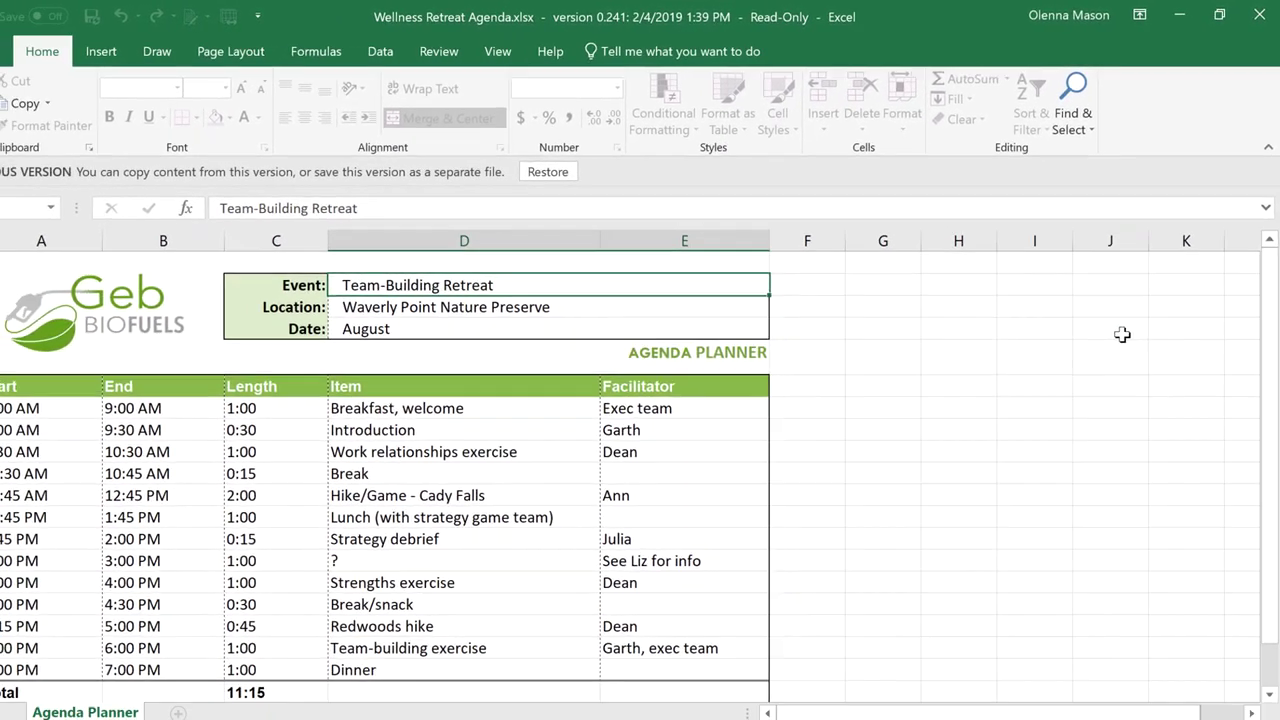
pyautogui.click(575, 166)
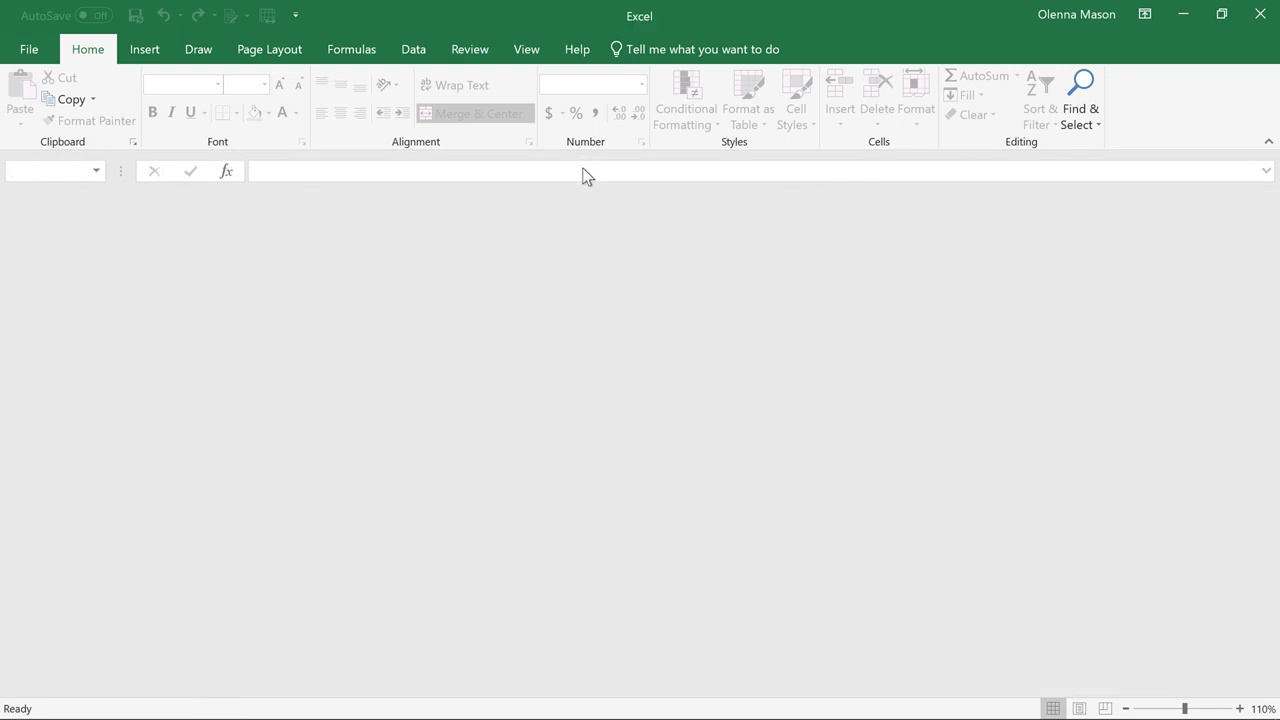